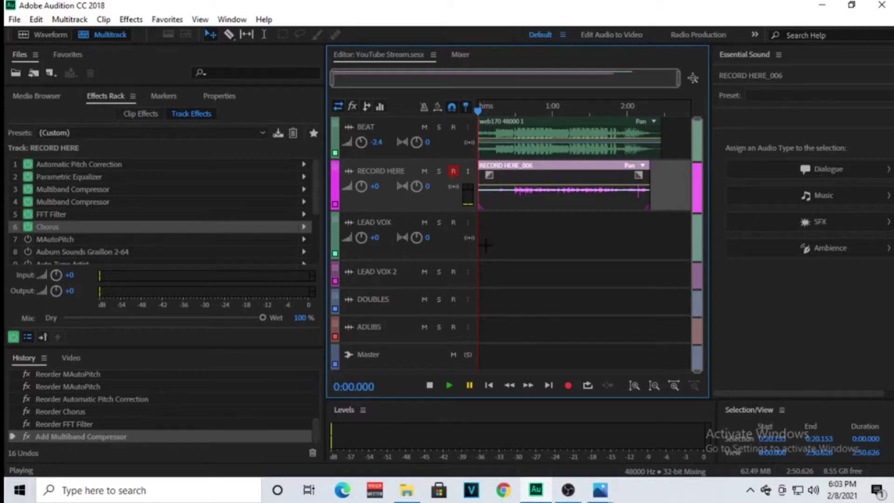
Change the BEAT track's volume from -2.4 to -5
scroll(392, 282, "up", 5)
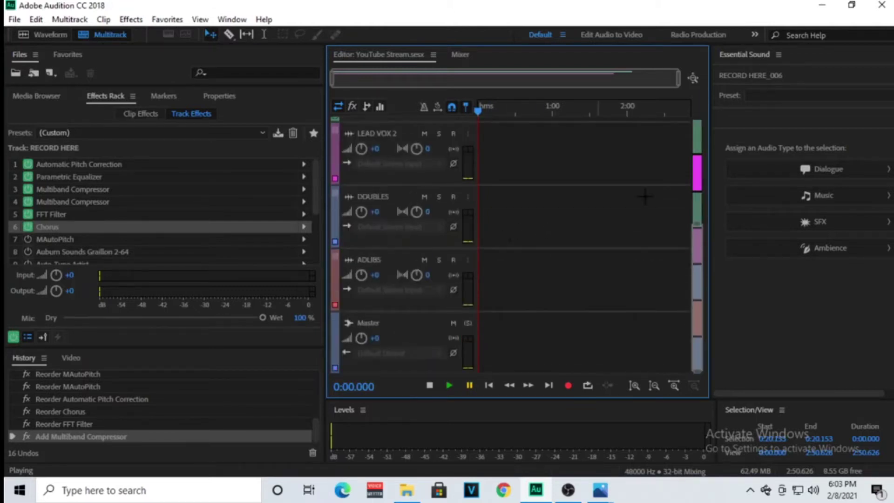
scroll(688, 257, "up", 5)
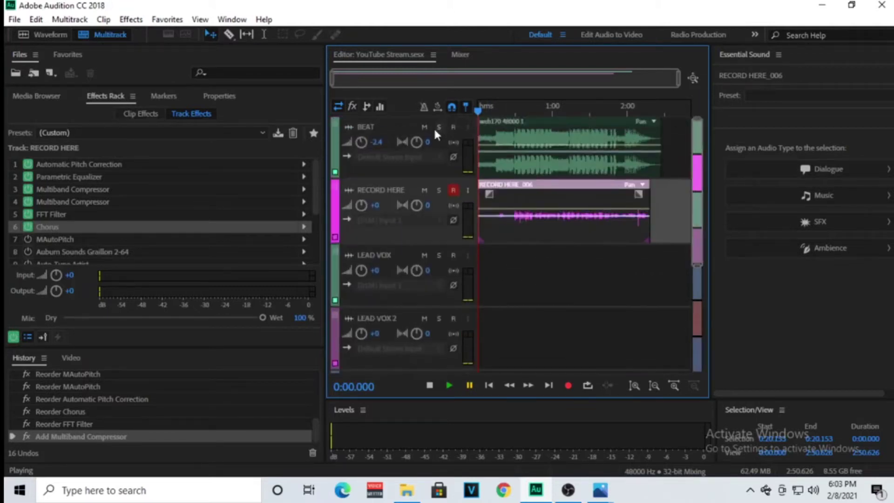
left_click(376, 142)
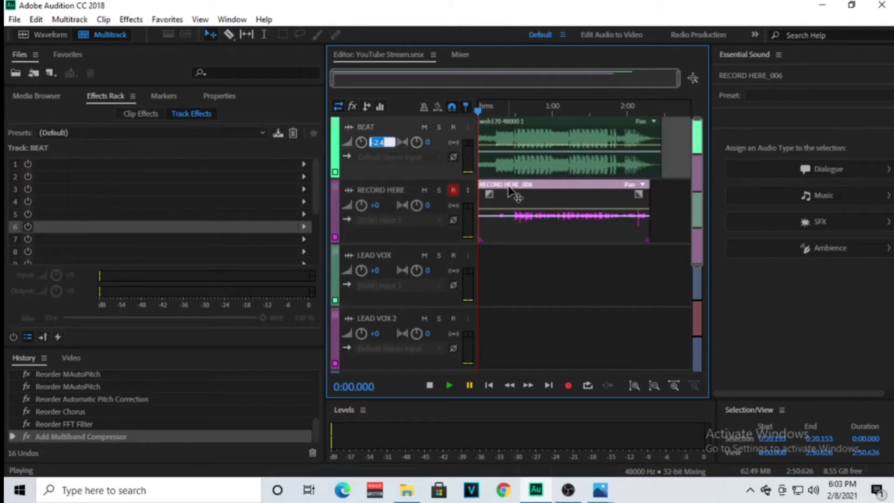
key("BackSpace")
type("-5")
key("Return")
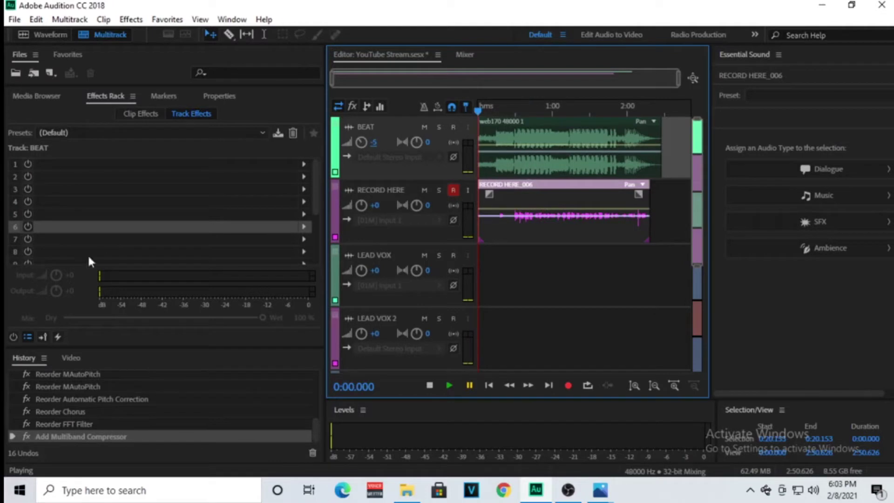
Open the RECORD HERE track's Automatic Pitch Correction settings and move the window aside
left_click(401, 233)
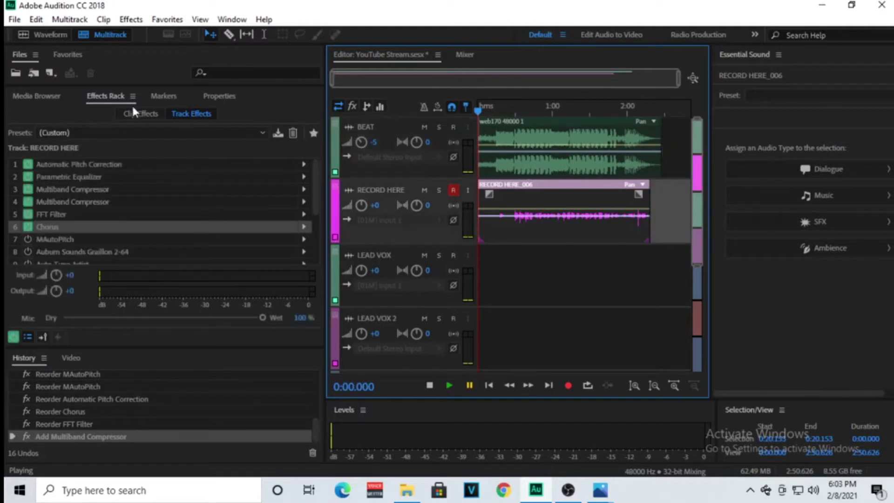
double_click(127, 163)
left_click_drag(633, 231, 491, 123)
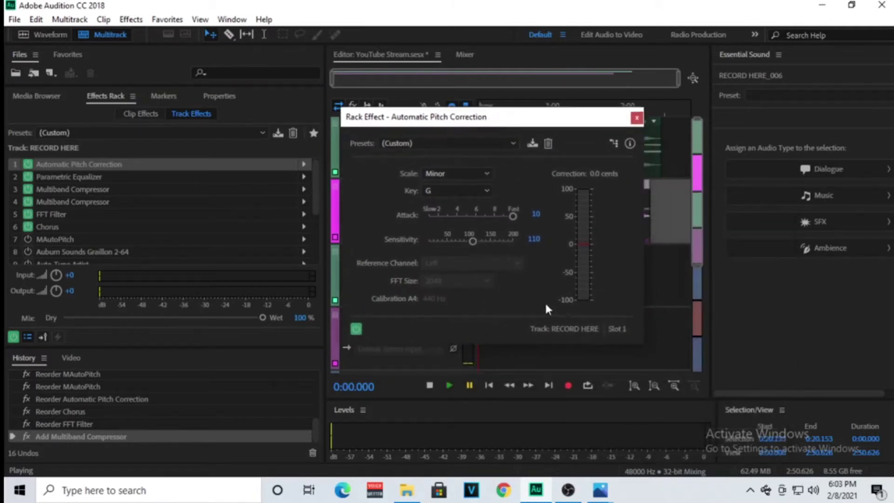
Inspect and close the Parametric Equalizer, both Multiband Compressor and FFT Filter settings
double_click(68, 177)
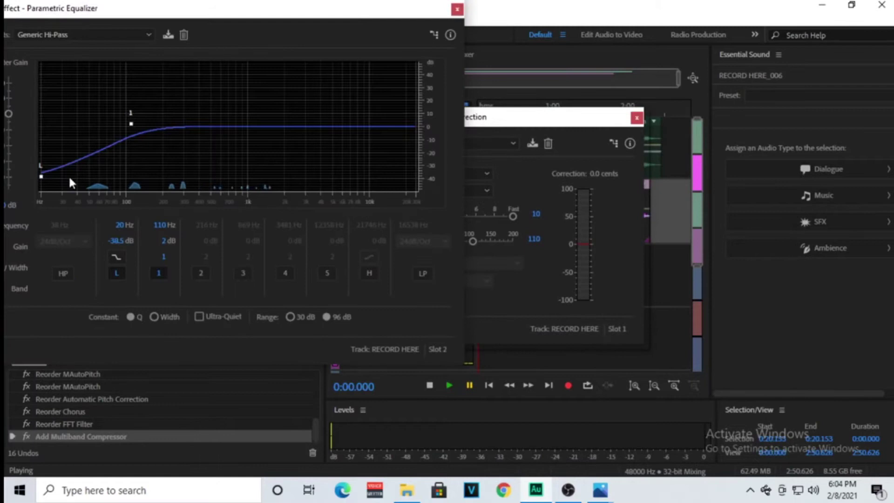
left_click(457, 13)
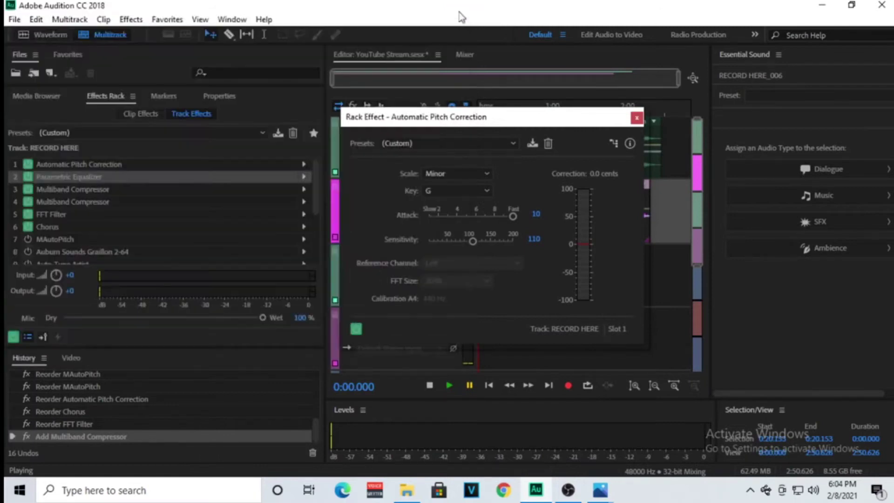
double_click(73, 189)
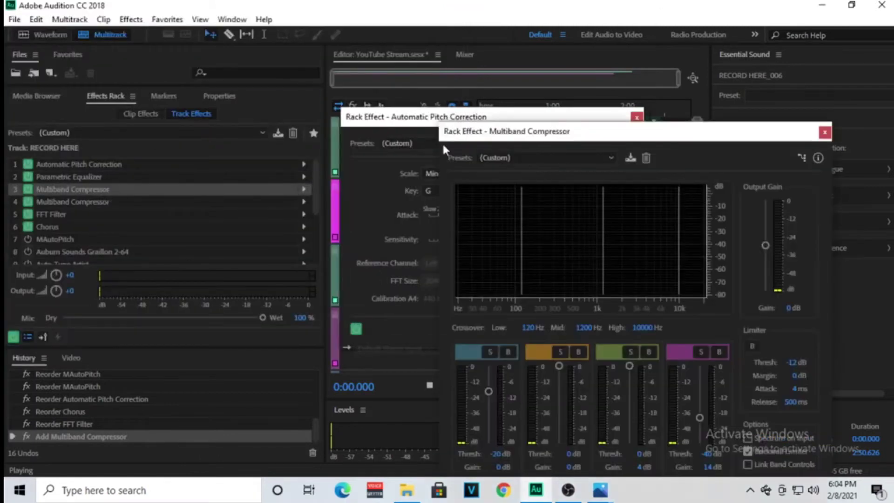
double_click(114, 201)
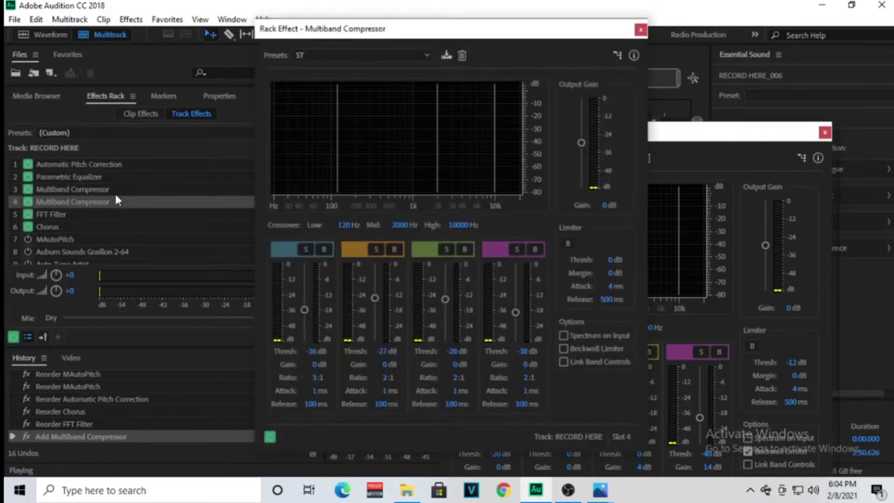
left_click(640, 29)
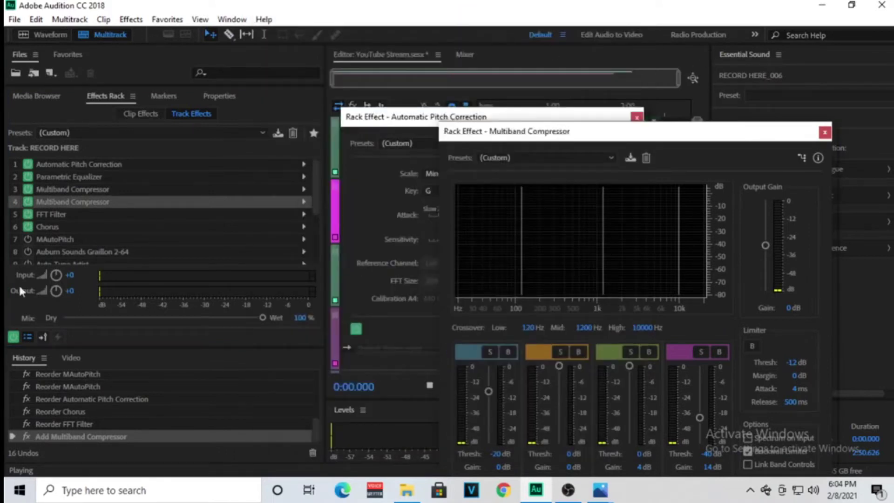
left_click(50, 213)
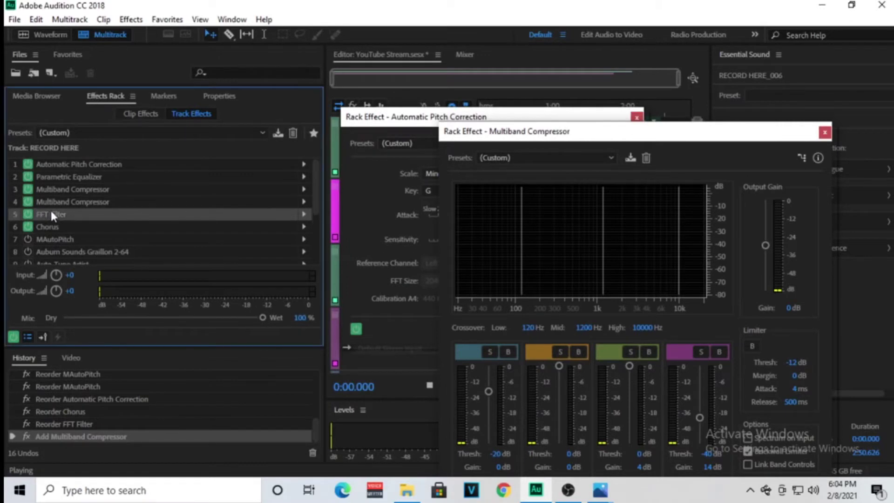
double_click(52, 212)
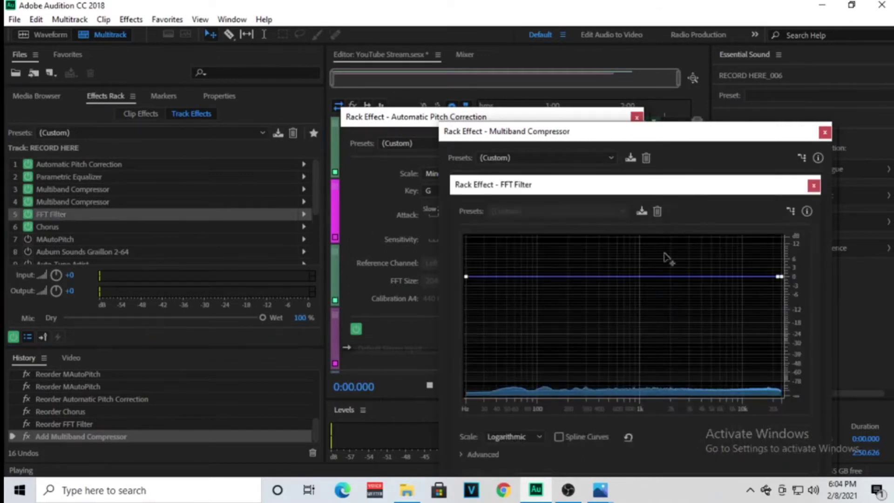
left_click(813, 185)
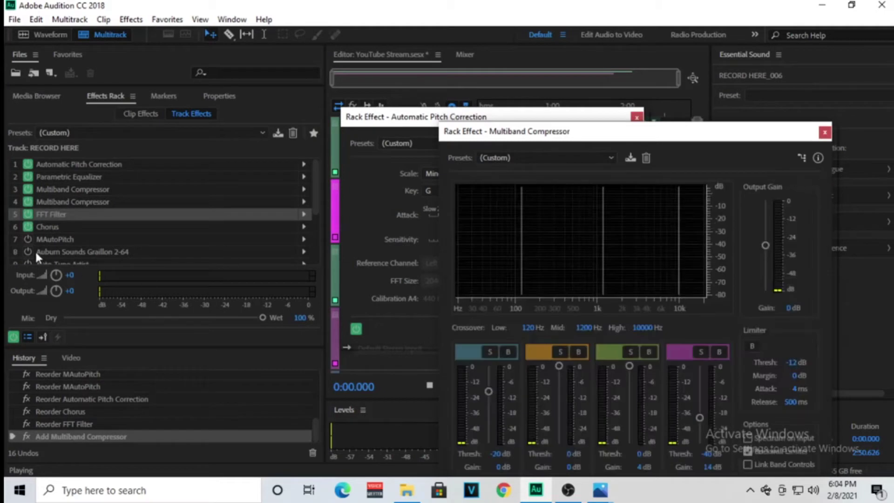
left_click(823, 134)
left_click_drag(602, 124, 560, 122)
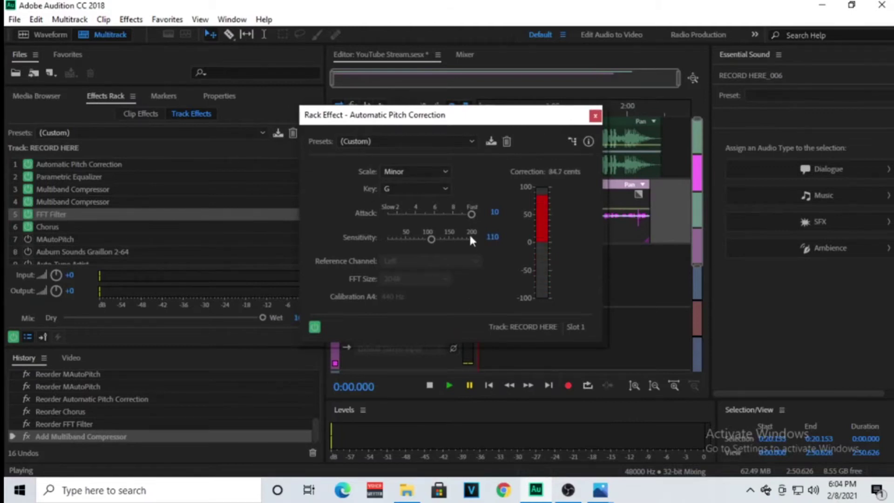
Reset Automatic Pitch Correction to its (Default) preset
left_click(389, 141)
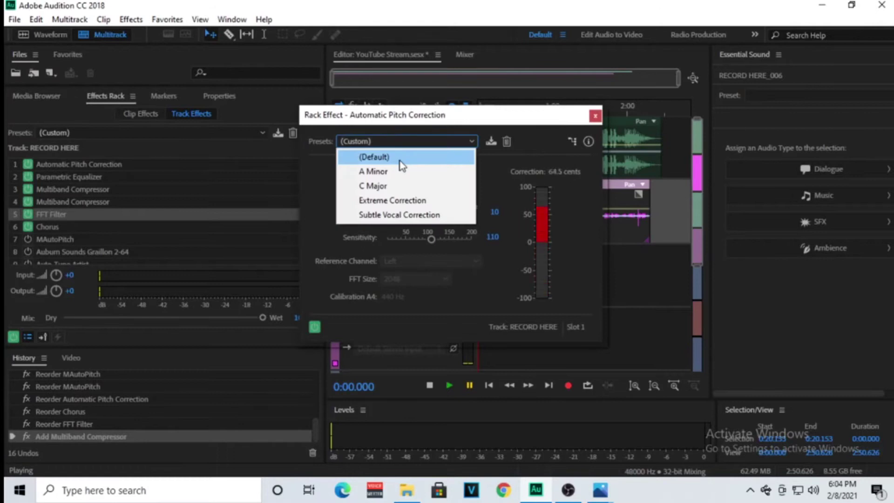
left_click(401, 158)
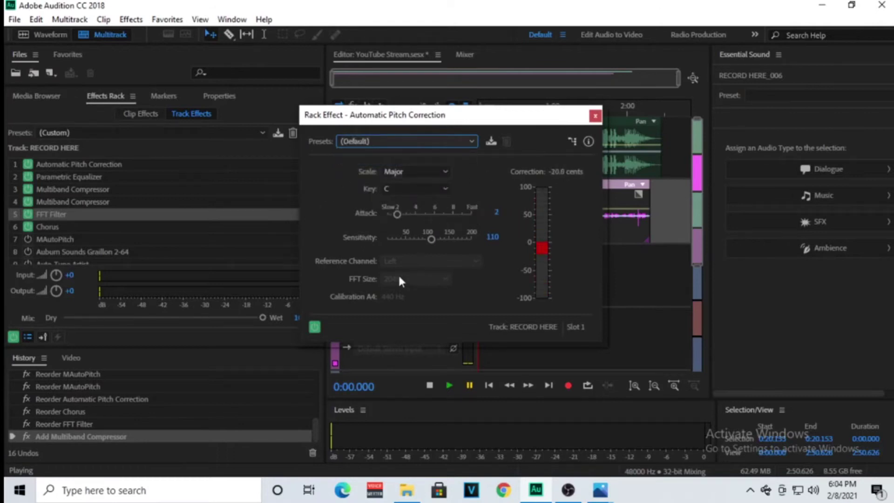
left_click(338, 141)
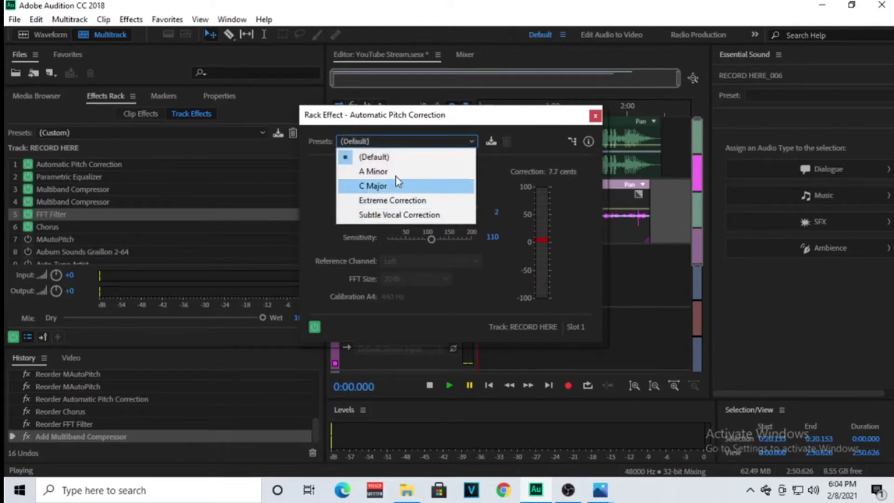
left_click(421, 142)
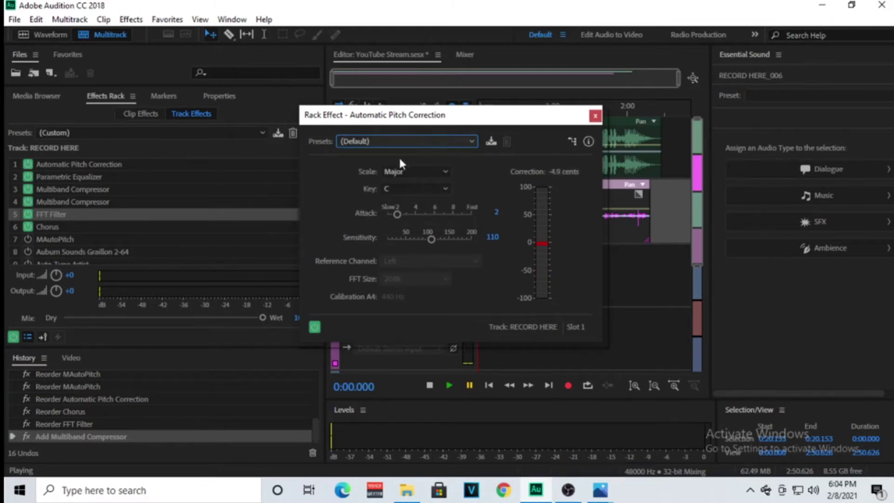
Set the correction scale to Minor, key to G, and attack to its fastest value, 10
left_click(424, 172)
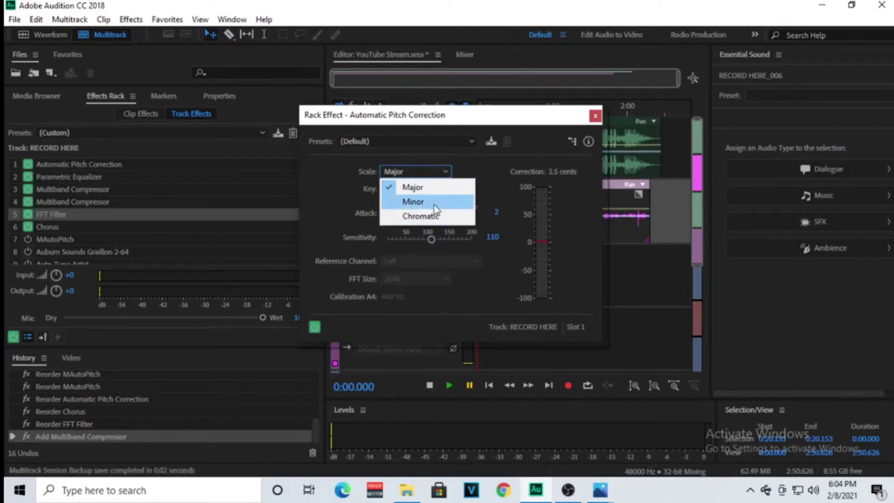
left_click(434, 203)
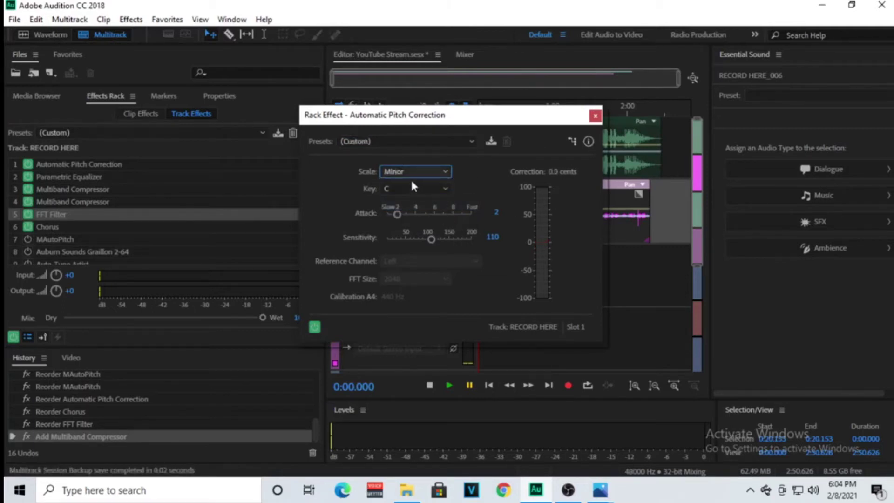
left_click(405, 190)
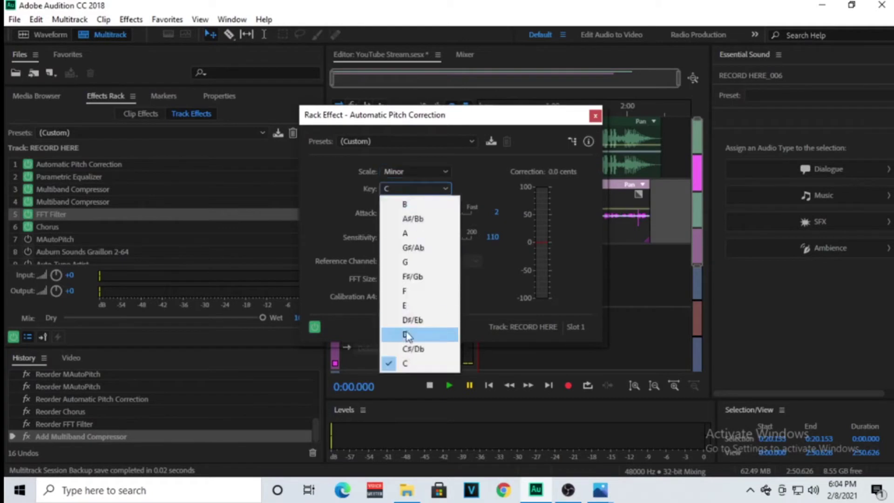
left_click(405, 262)
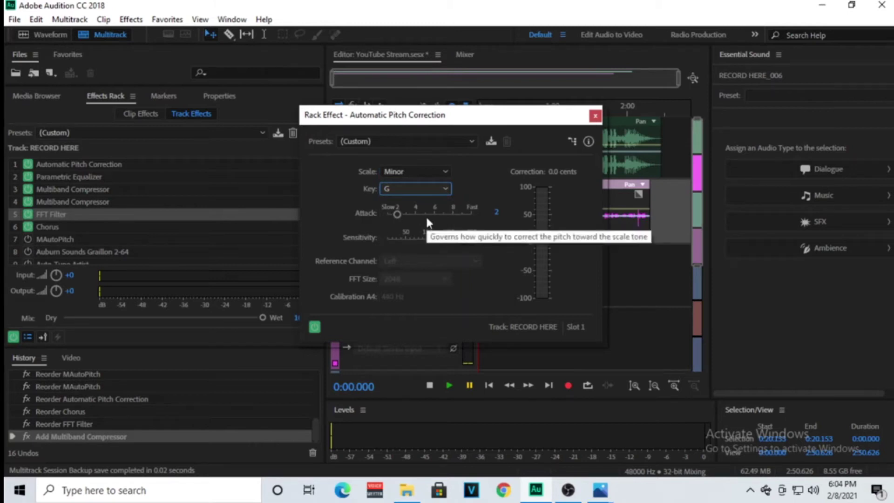
left_click_drag(426, 215, 520, 217)
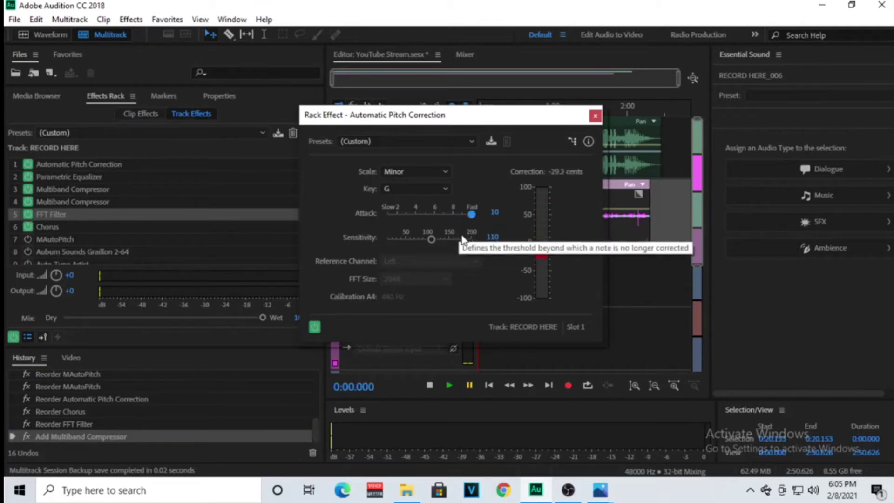
Try an attack of about 7, return it to 10, and close the pitch correction settings
left_click_drag(470, 213, 433, 216)
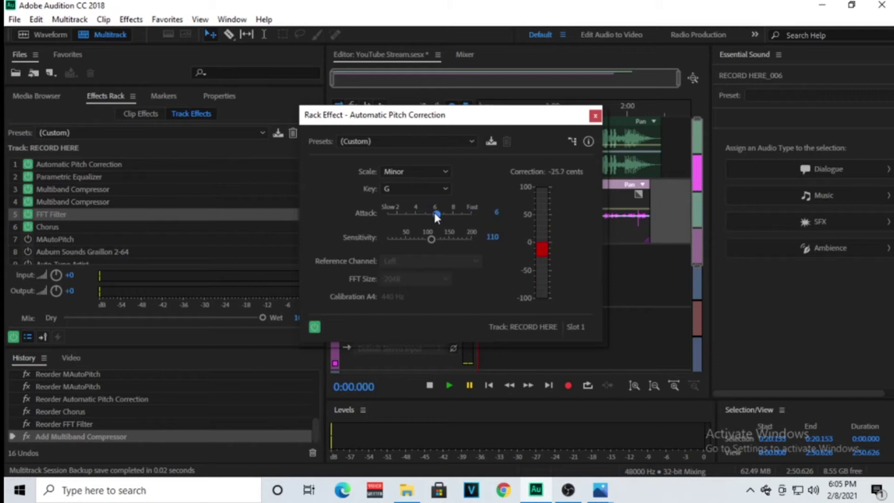
left_click_drag(436, 214, 471, 213)
left_click(595, 116)
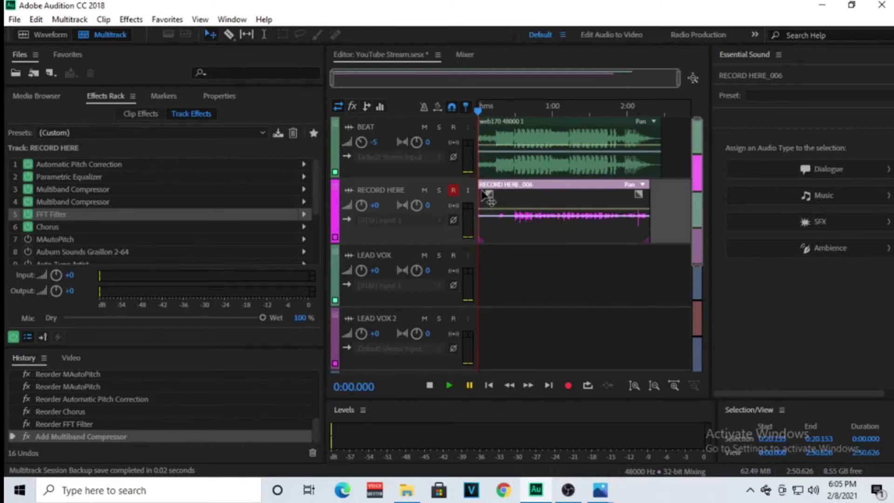
Play the mix from 0:12.639 to hear the corrected vocal, pausing at 0:41.460
left_click(493, 107)
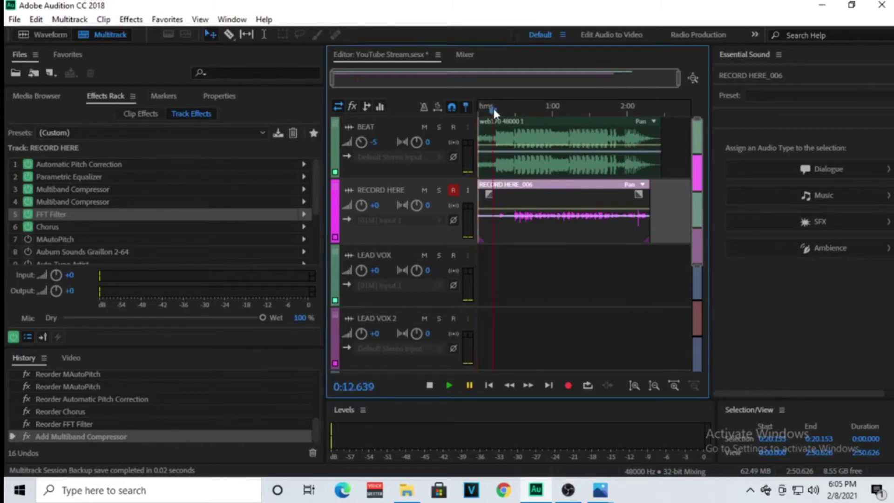
left_click(447, 385)
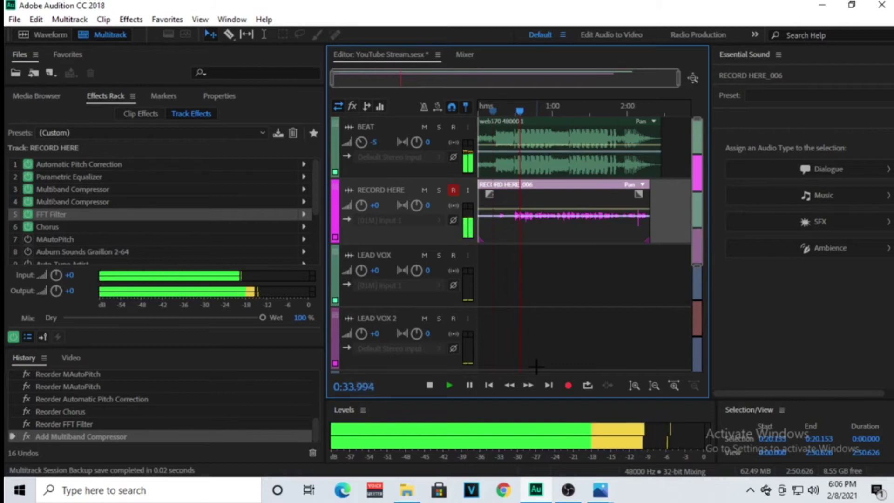
left_click(471, 385)
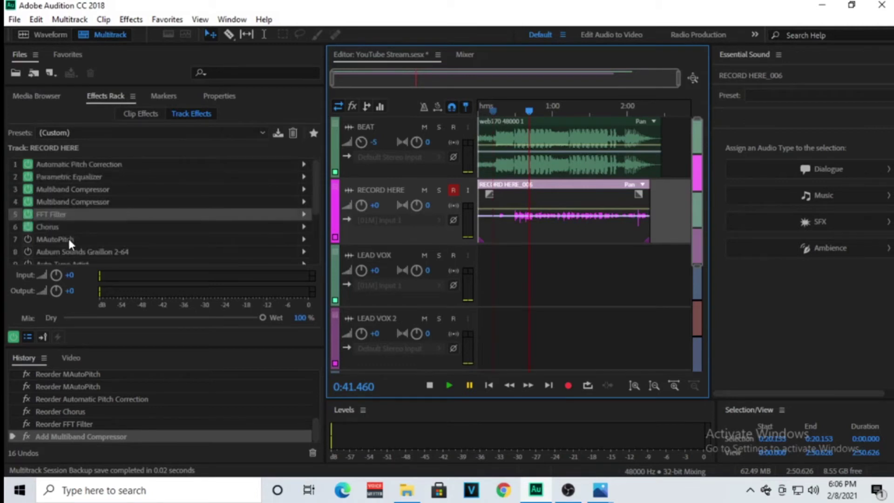
Bypass Automatic Pitch Correction, move it down the rack, and open Graillon 2's settings
left_click(28, 165)
left_click_drag(74, 162, 44, 166)
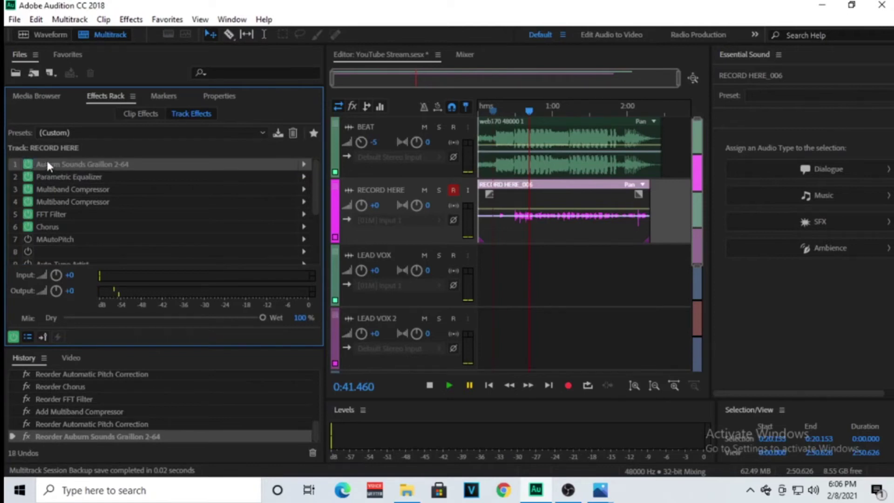
double_click(45, 165)
left_click_drag(557, 95, 154, 19)
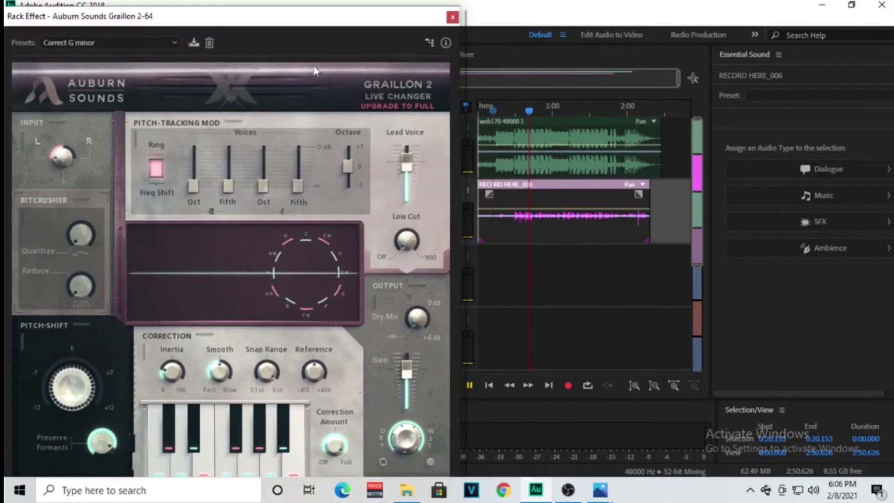
left_click(495, 109)
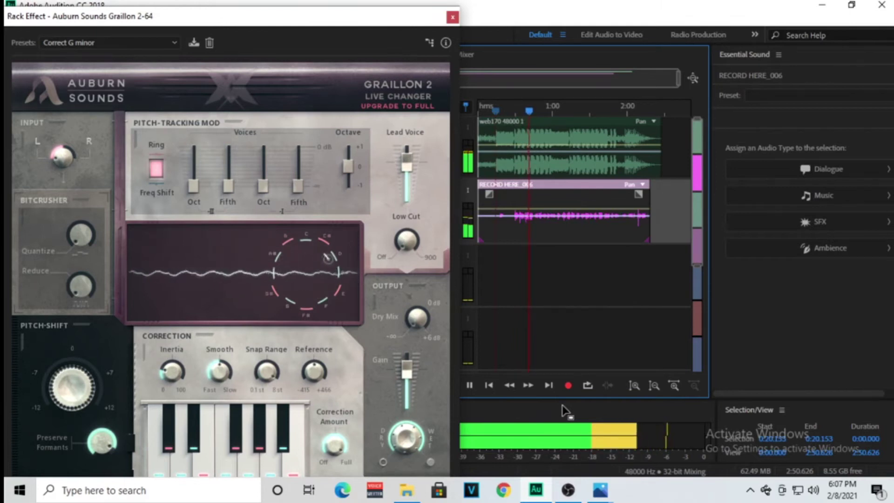
left_click(469, 385)
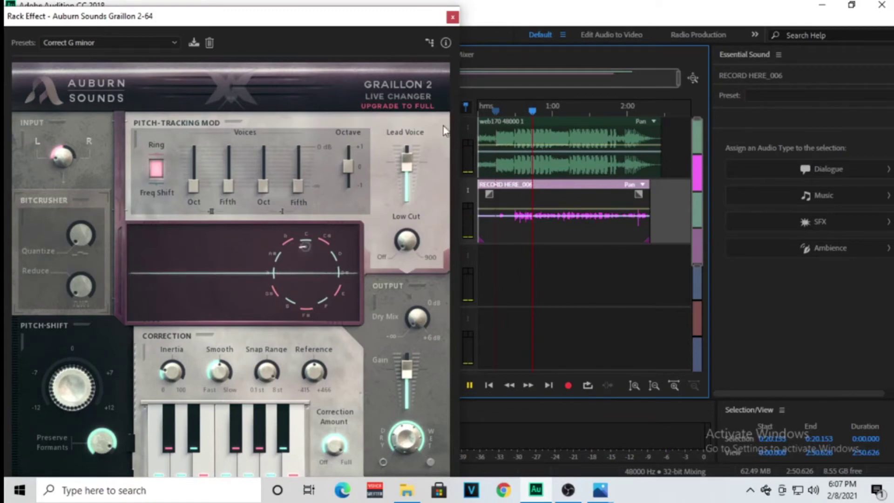
Set Graillon 2's Dry/Wet knob to 88% and close its window
left_click_drag(324, 24, 734, 15)
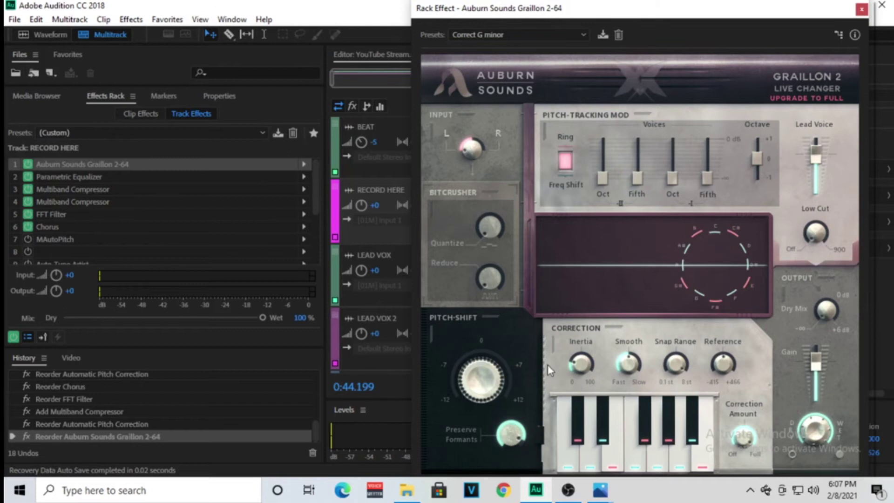
left_click_drag(638, 9, 607, 8)
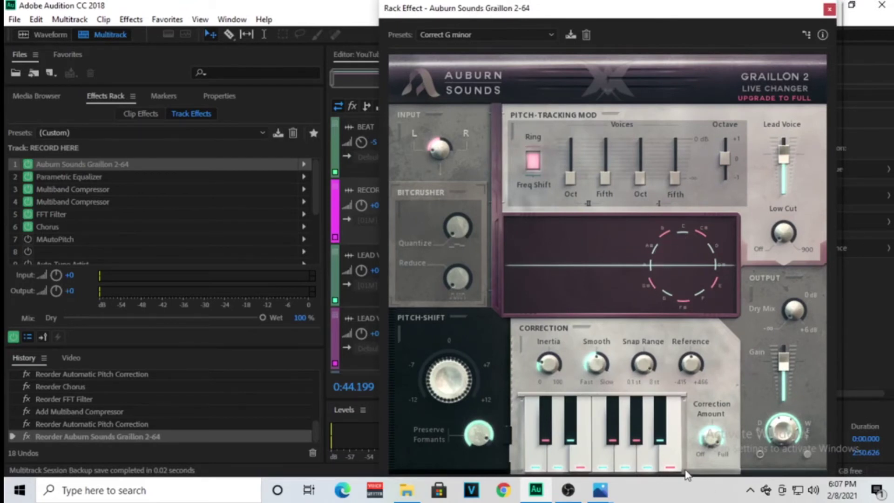
left_click_drag(783, 428, 783, 438)
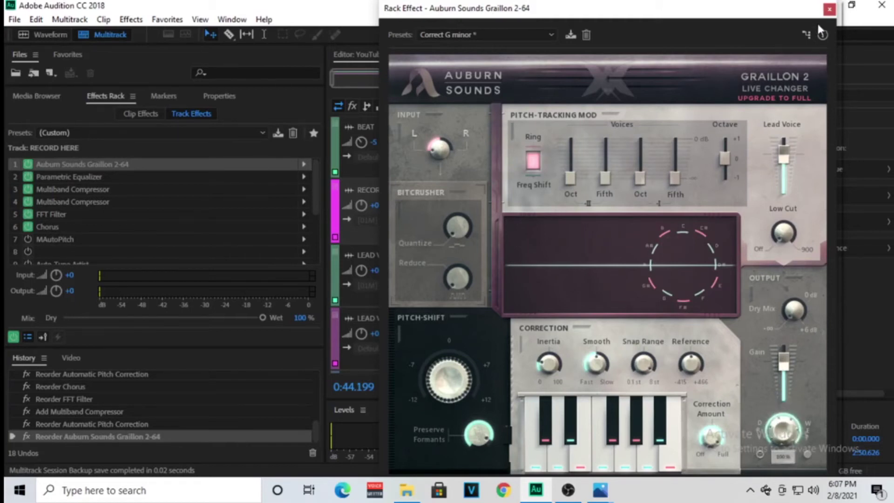
left_click(830, 9)
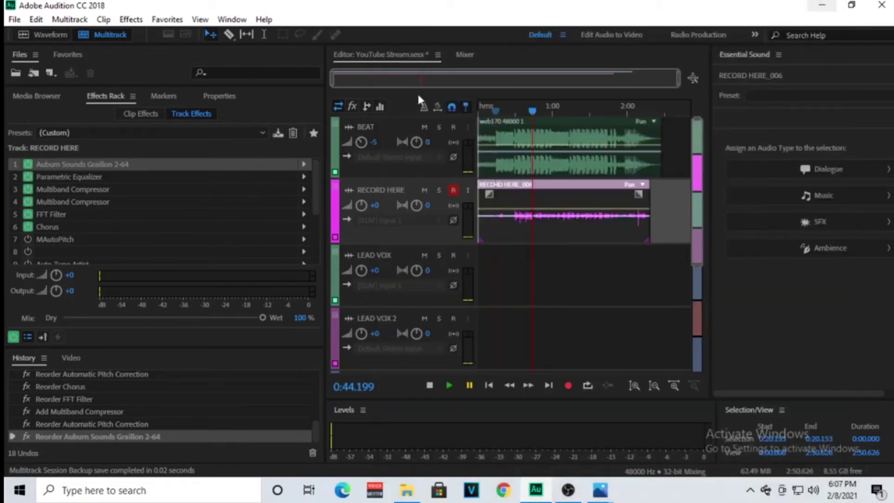
Bypass Graillon 2 and move it from slot 1 to slot 8 of the rack
left_click(29, 163)
left_click(68, 252)
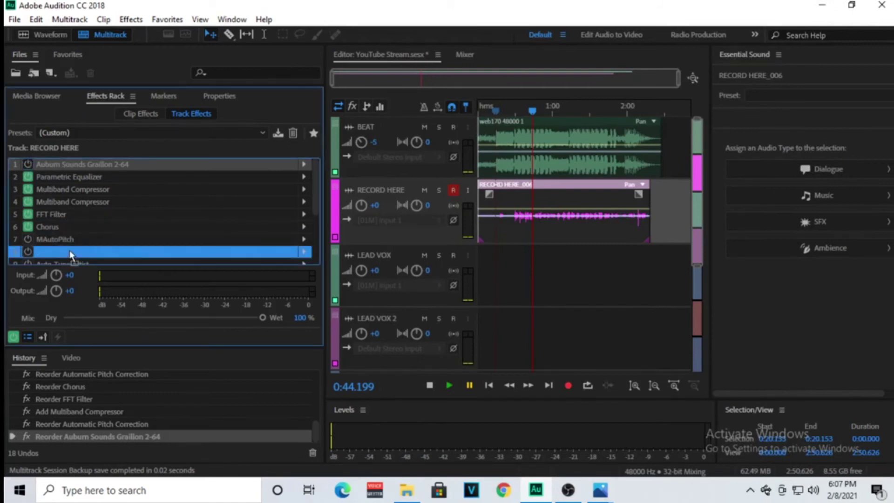
left_click_drag(69, 250, 43, 159)
Set MAutoPitch's scale root to G in Minor and play the vocal from its start
double_click(41, 169)
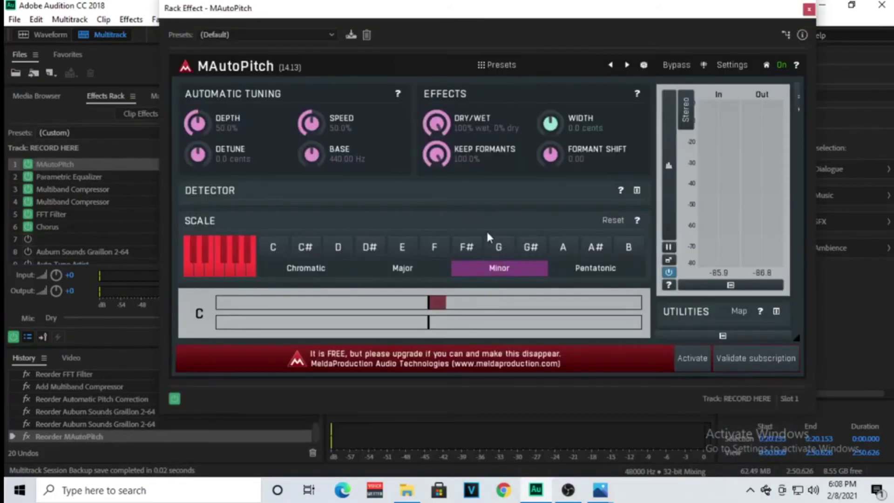
left_click(497, 247)
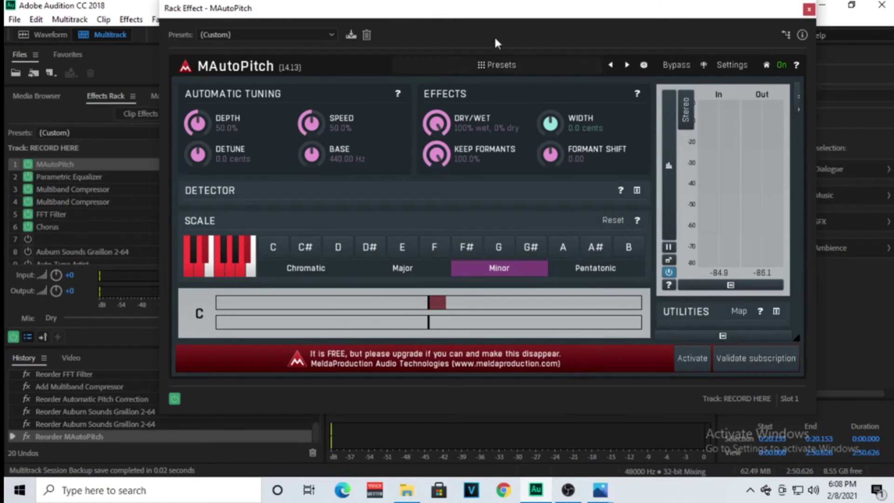
left_click_drag(502, 31, 535, 249)
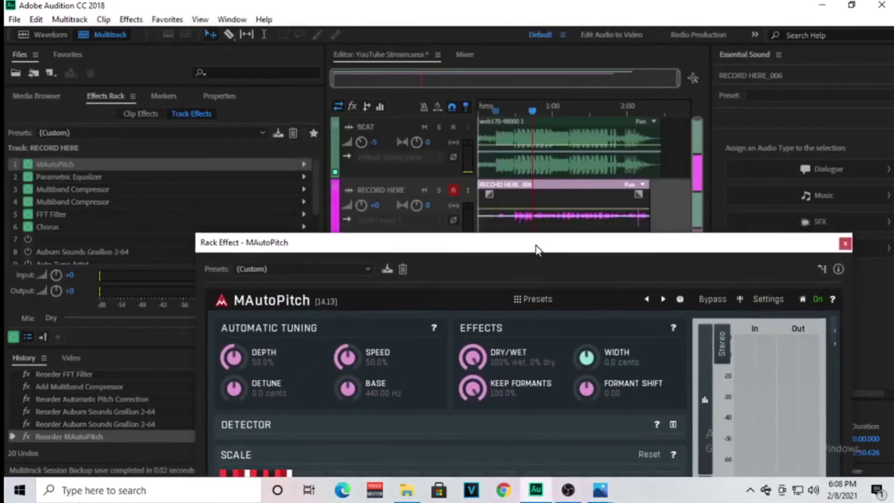
left_click(494, 112)
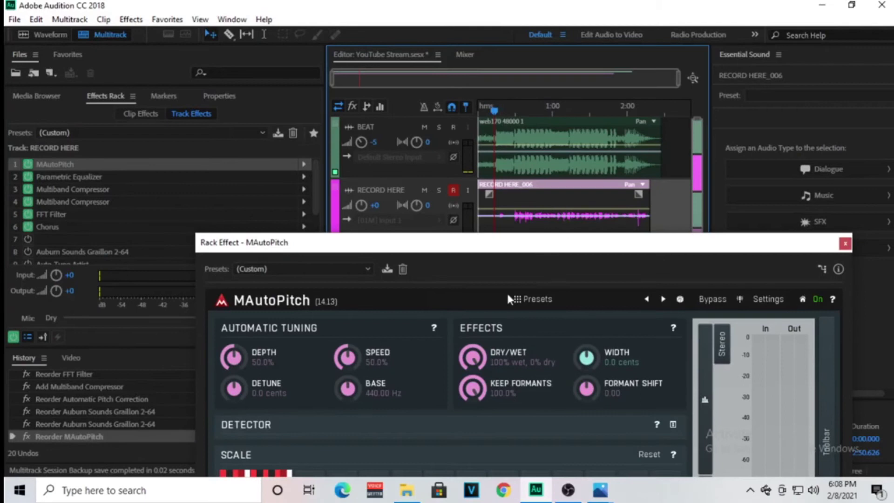
left_click_drag(538, 252, 539, 96)
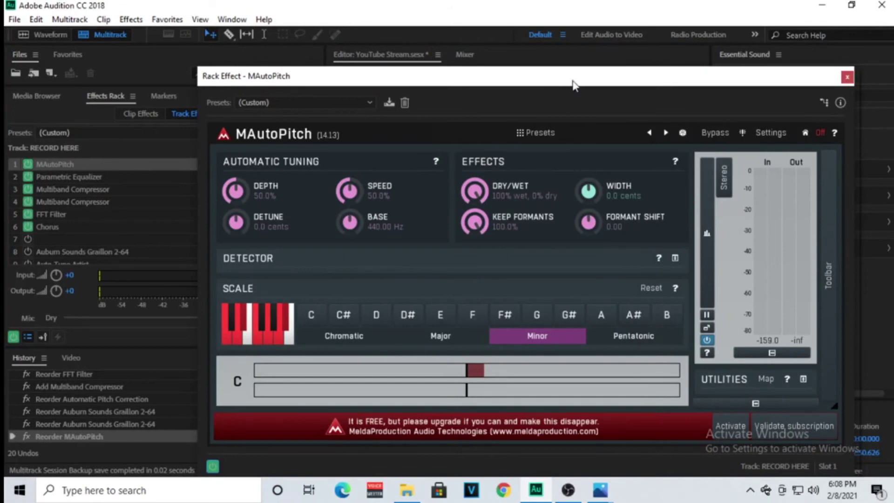
left_click_drag(574, 85, 497, 67)
key("space")
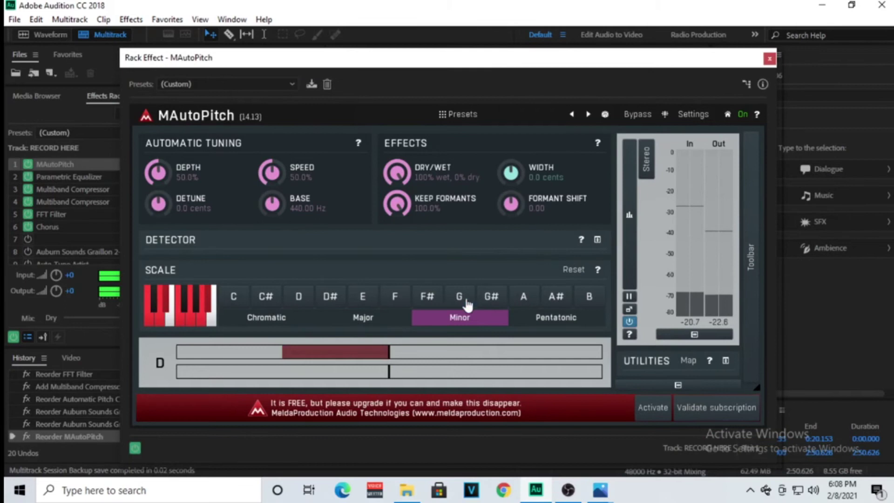
Stop and resume playback through MAutoPitch, then close its settings window
key("space")
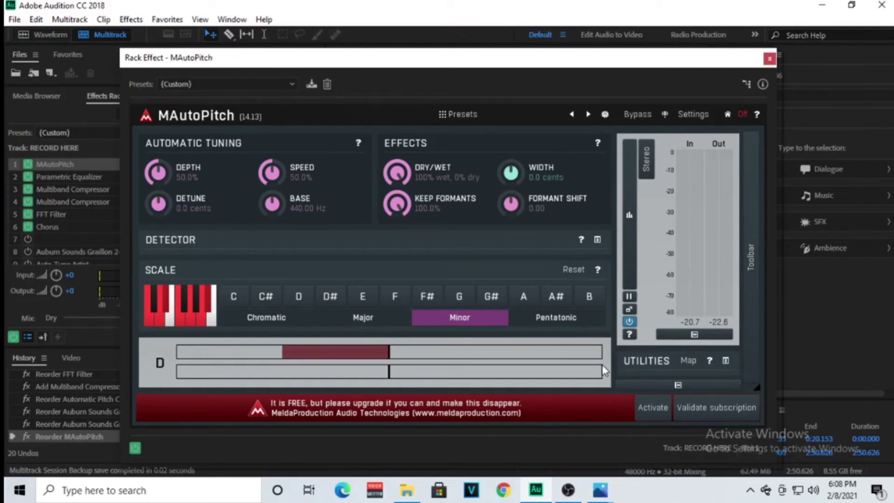
key("space")
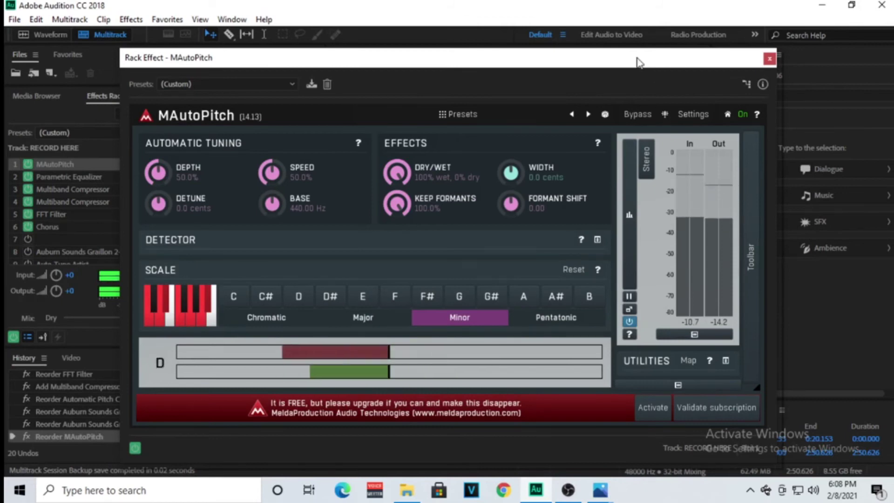
left_click_drag(638, 62, 551, 202)
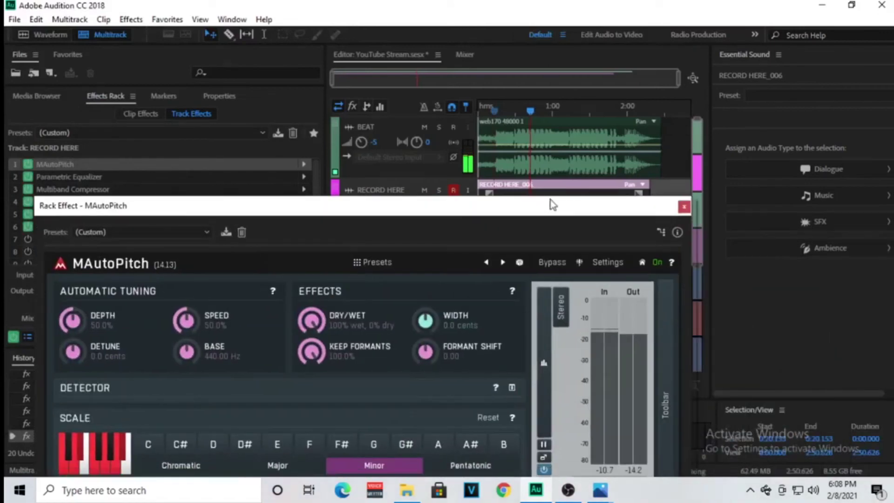
left_click(684, 207)
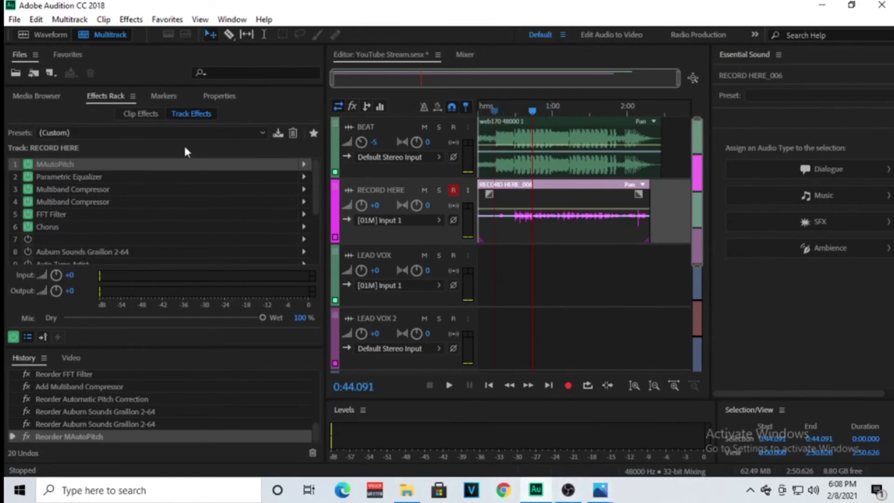
Reopen MAutoPitch's settings and position the window to show its Minor scale, Depth and Speed
double_click(175, 164)
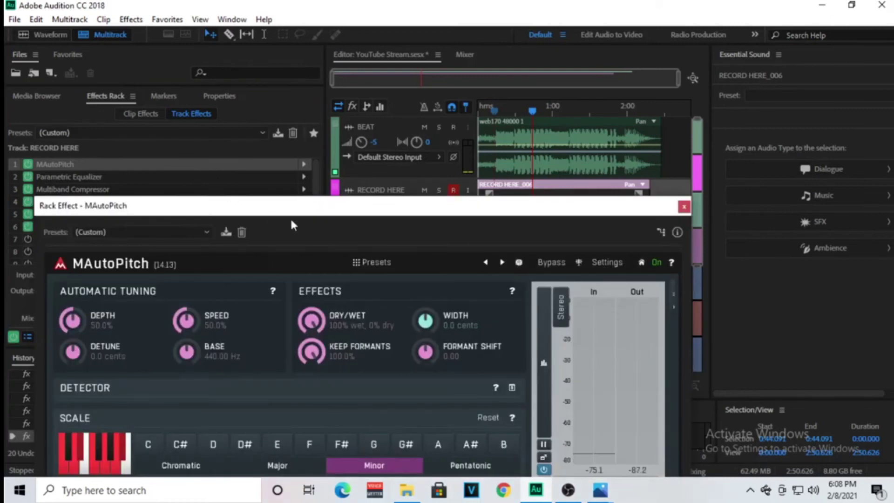
left_click_drag(303, 207, 423, 75)
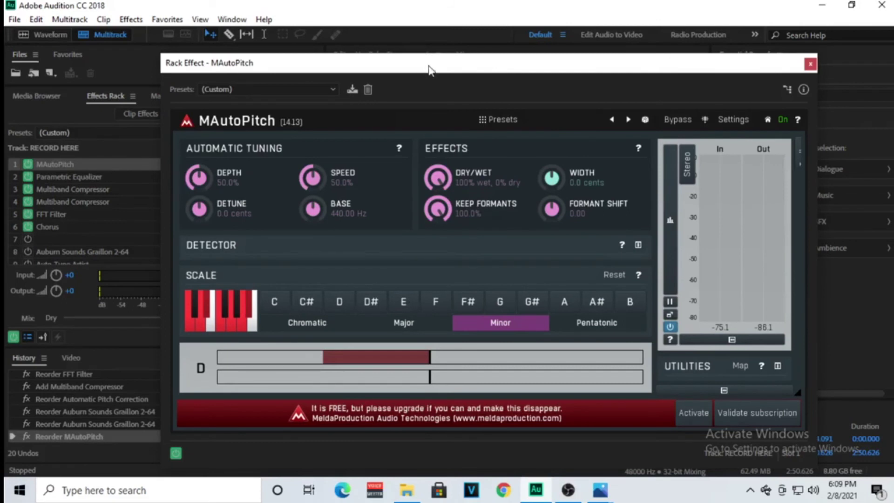
left_click_drag(429, 70, 398, 52)
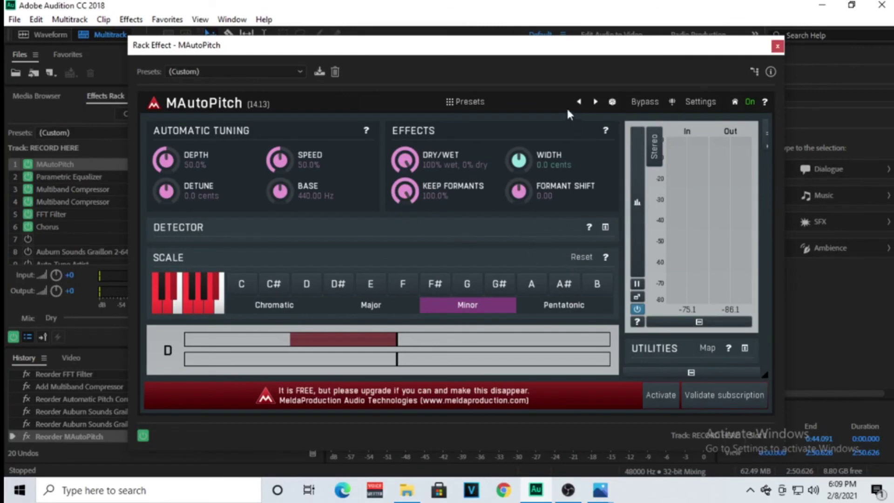
Browse the MAutoPitch preset list, then close it and the MAutoPitch Rack Effect window
left_click(555, 99)
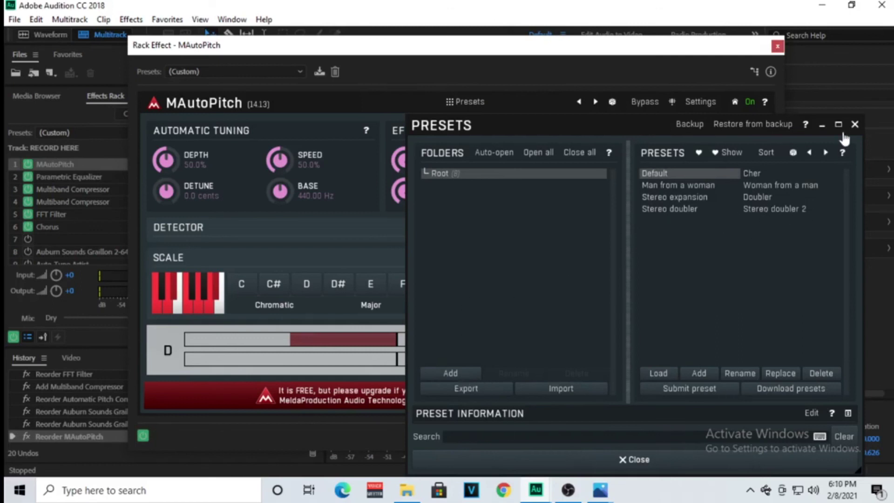
left_click(855, 125)
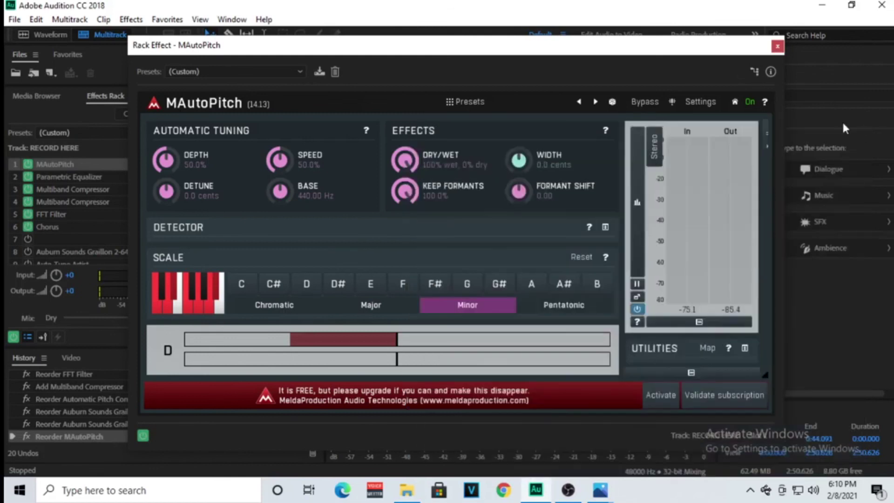
left_click(777, 46)
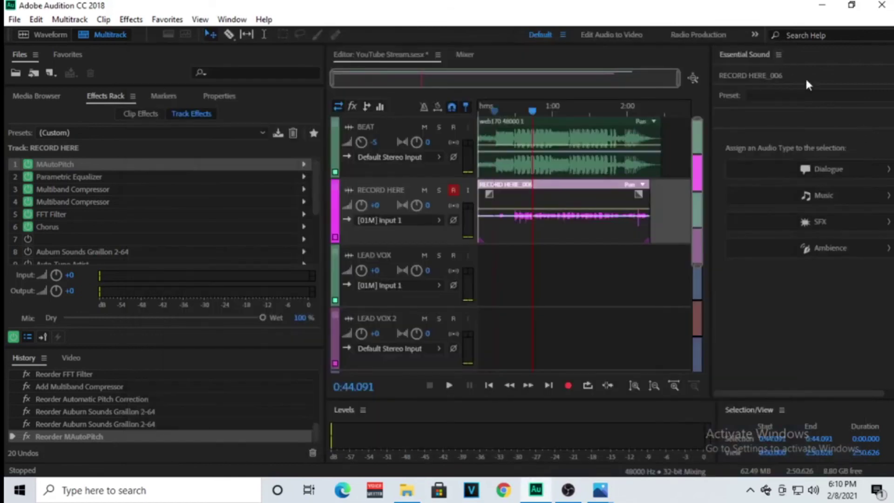